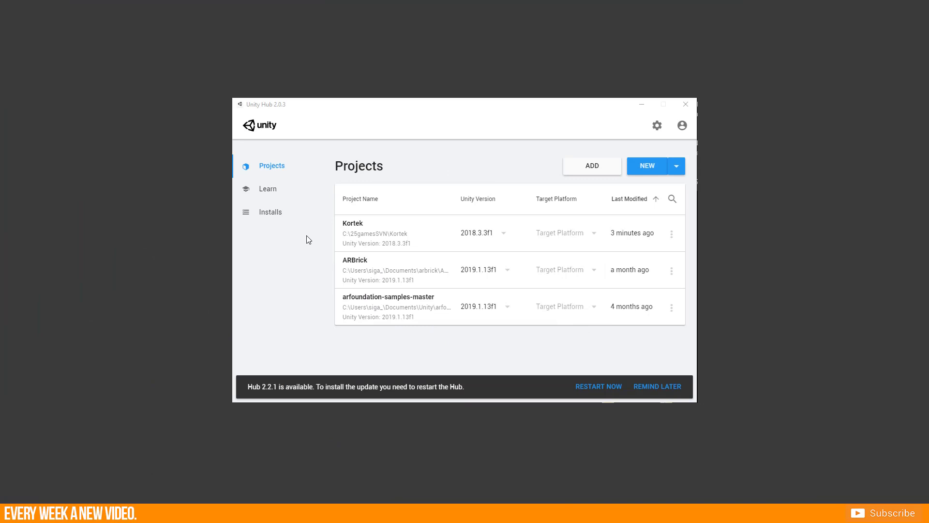
Create the new 3D project 'YT ProBuilder Tutorial' from Unity Hub
left_click(647, 166)
type("YT Pro")
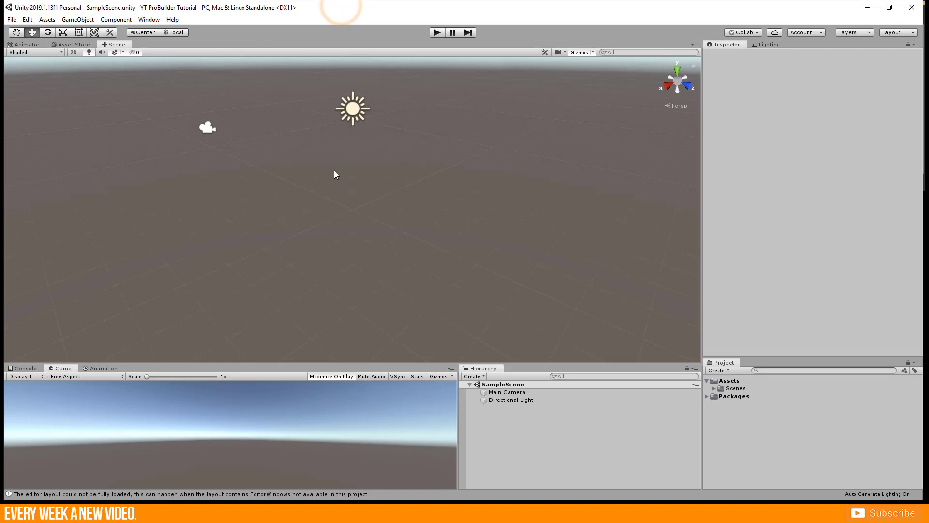
Install ProBuilder 4.2.1 from the Package Manager after searching 'pro'
left_click_drag(334, 244, 390, 241, "alt")
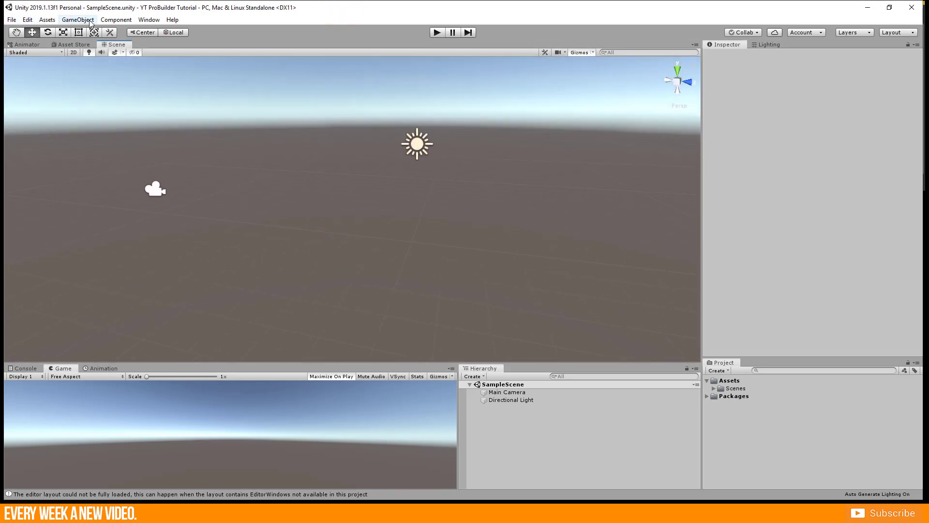
left_click(149, 20)
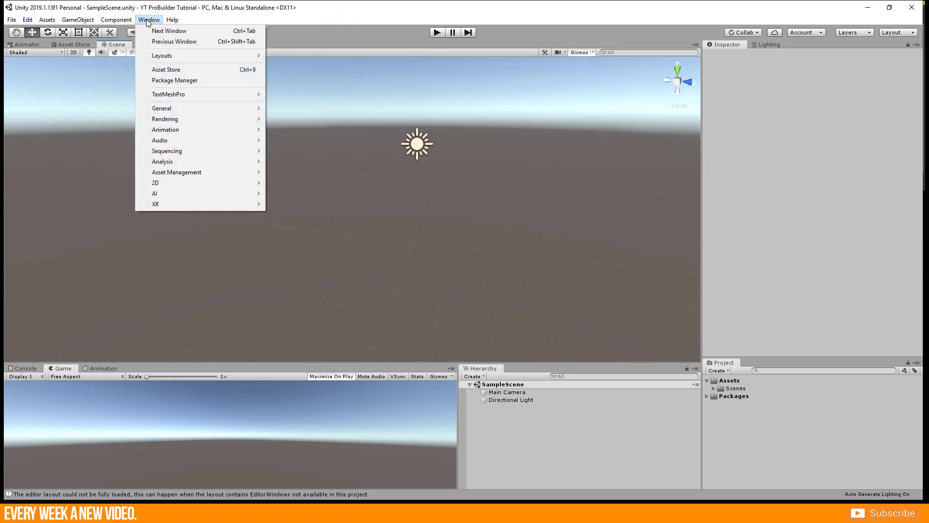
left_click(172, 81)
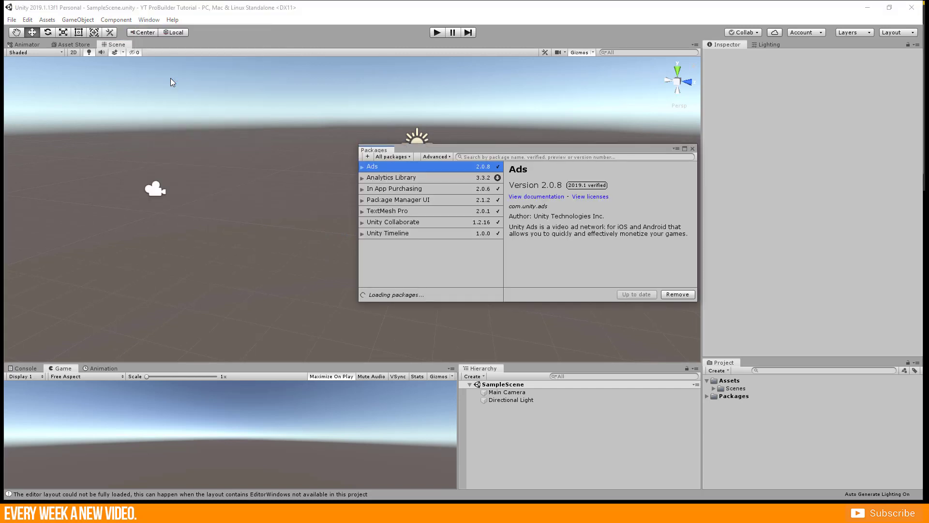
left_click(473, 156)
type("pro")
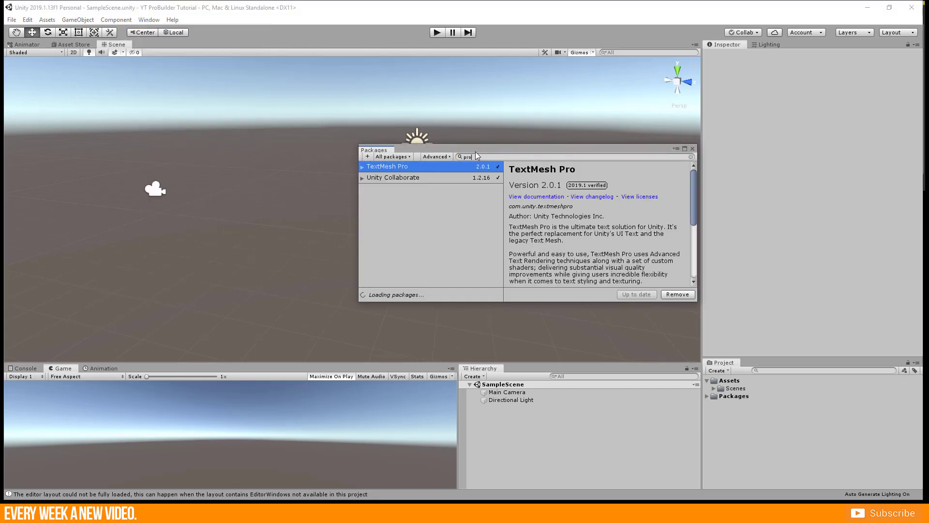
left_click(444, 177)
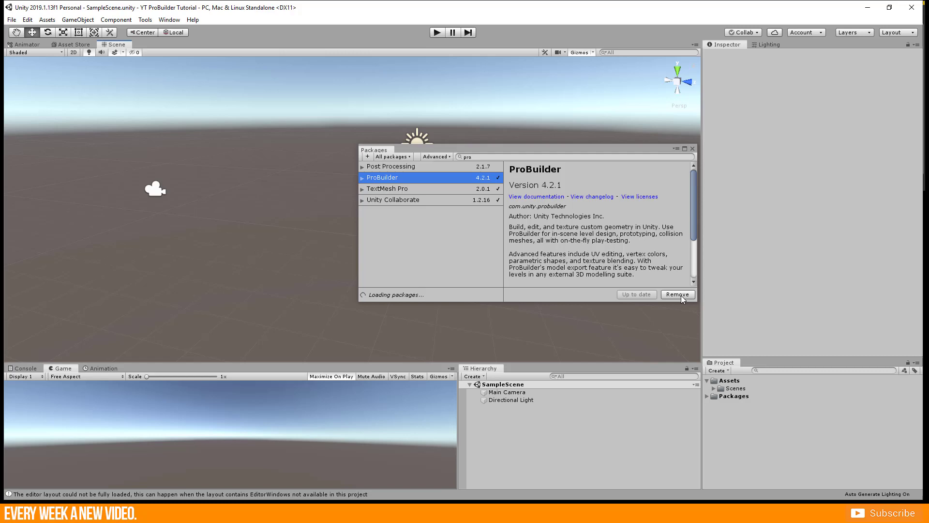
Close the Package Manager and bring up the ProBuilder window from Tools > ProBuilder
left_click(693, 149)
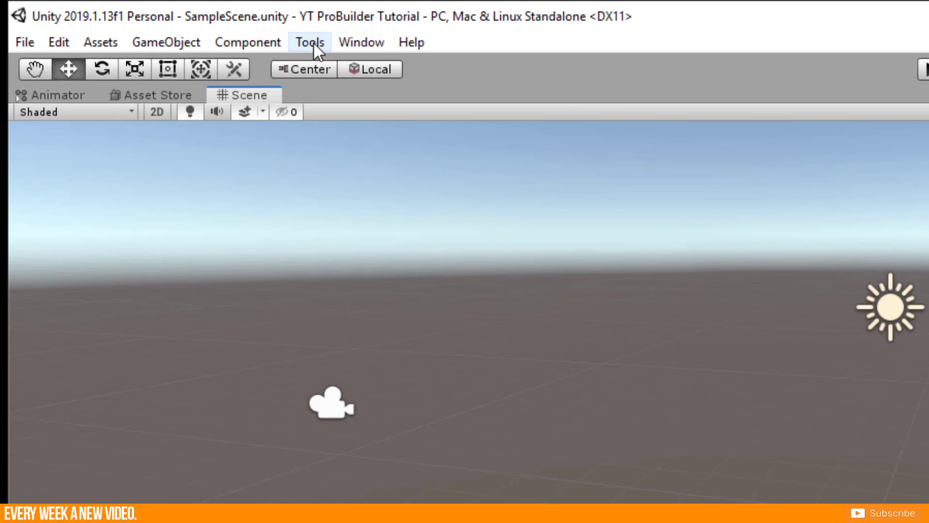
left_click(314, 43)
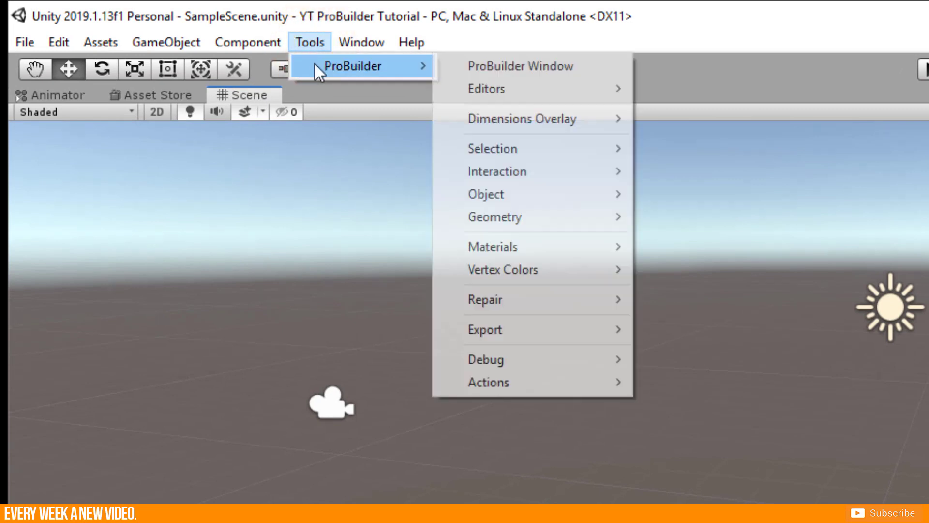
mouse_move(361, 66)
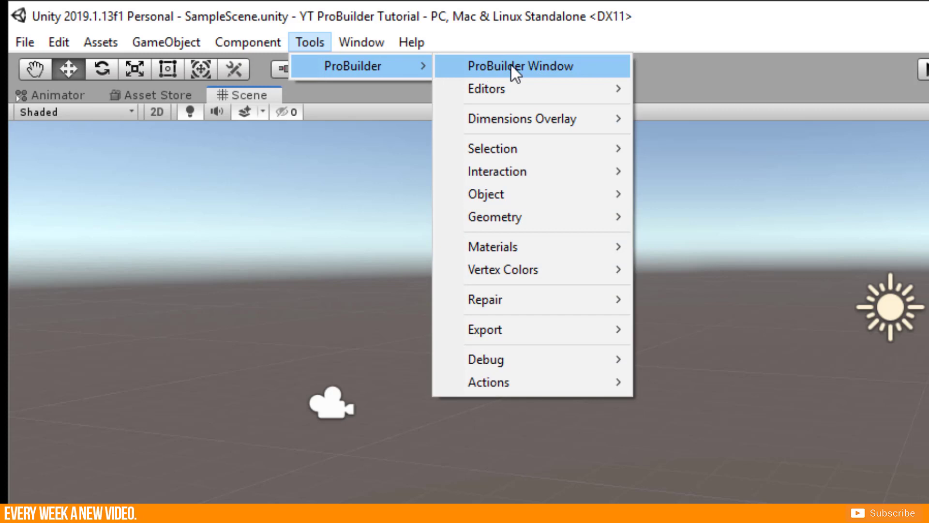
left_click(511, 65)
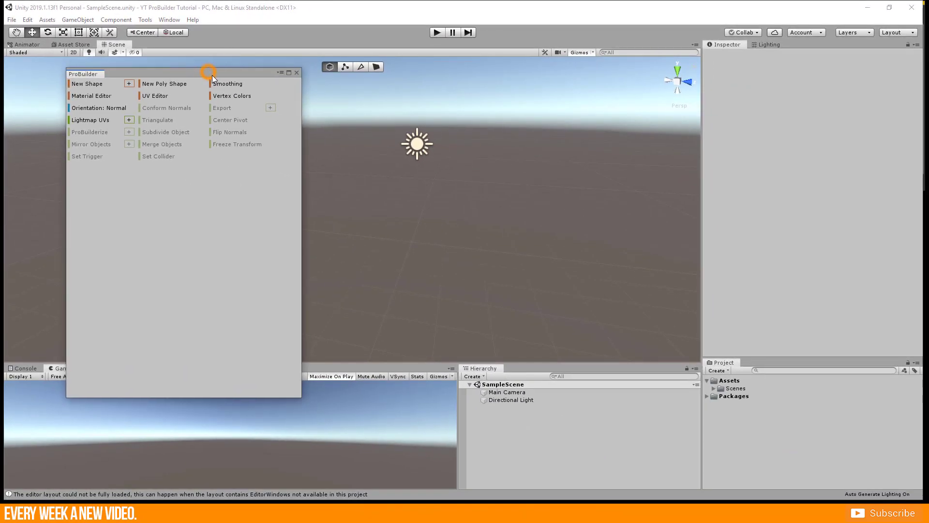
Dock the ProBuilder window on the left edge and narrow it to widen the Scene view
left_click_drag(212, 73, 198, 102)
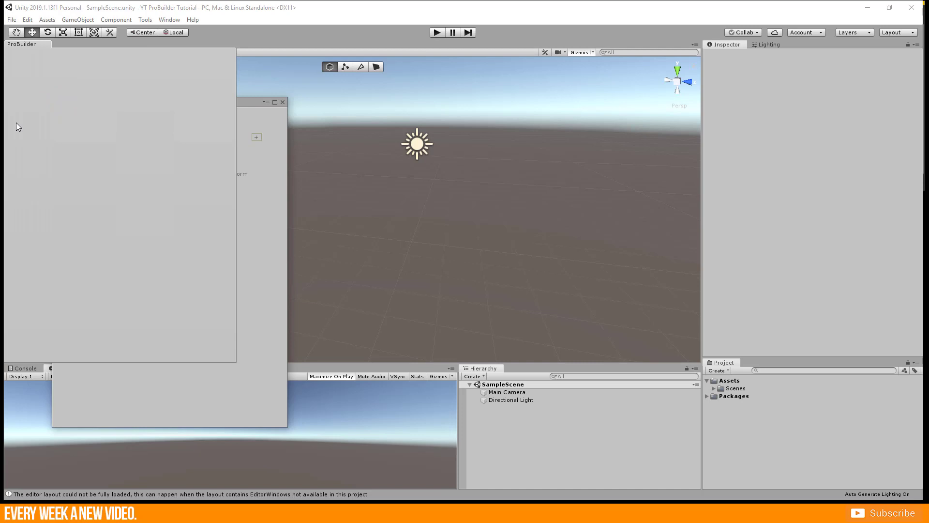
left_click_drag(58, 106, 2, 145)
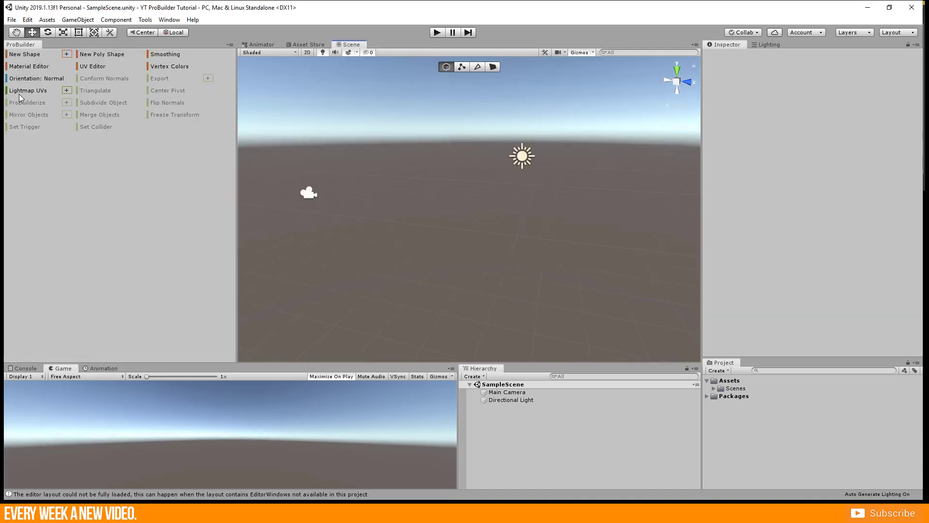
left_click_drag(236, 209, 152, 207)
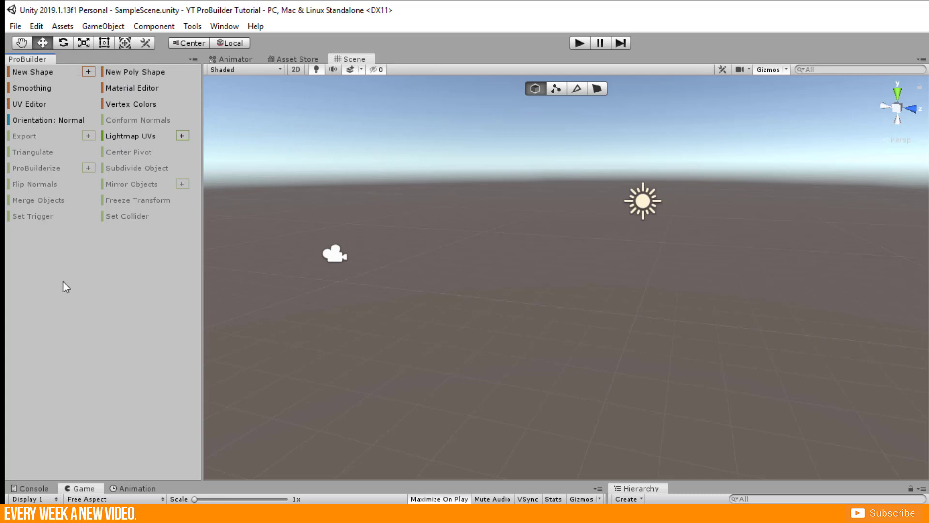
Switch the ProBuilder panel to Icon Mode and narrow it further
right_click(113, 303)
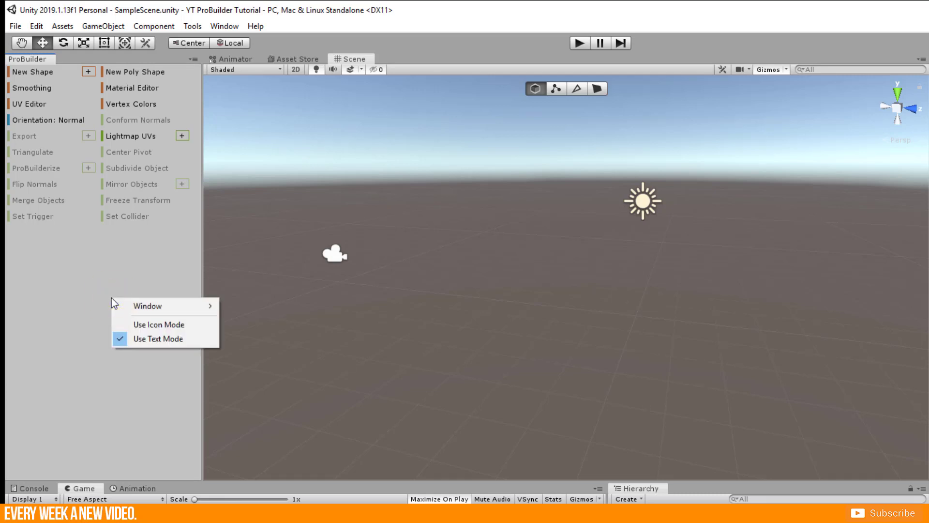
left_click(148, 327)
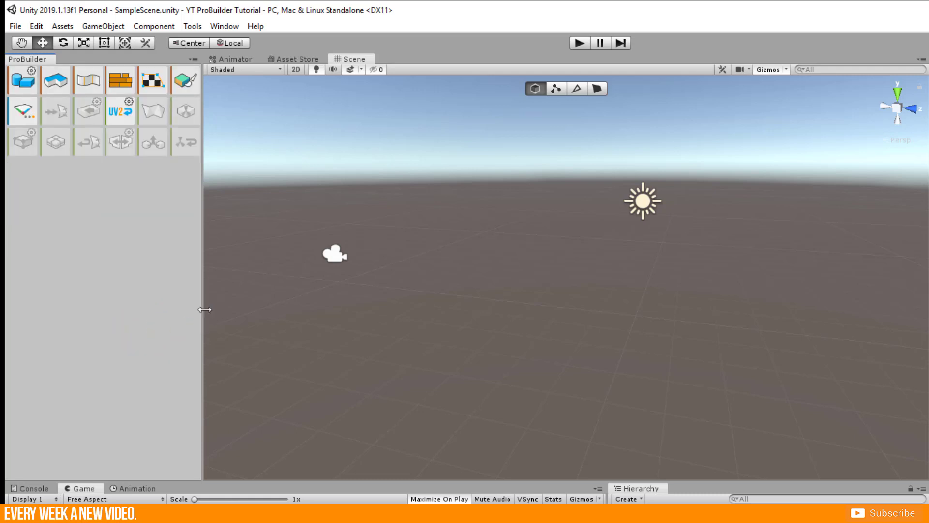
left_click_drag(202, 308, 96, 308)
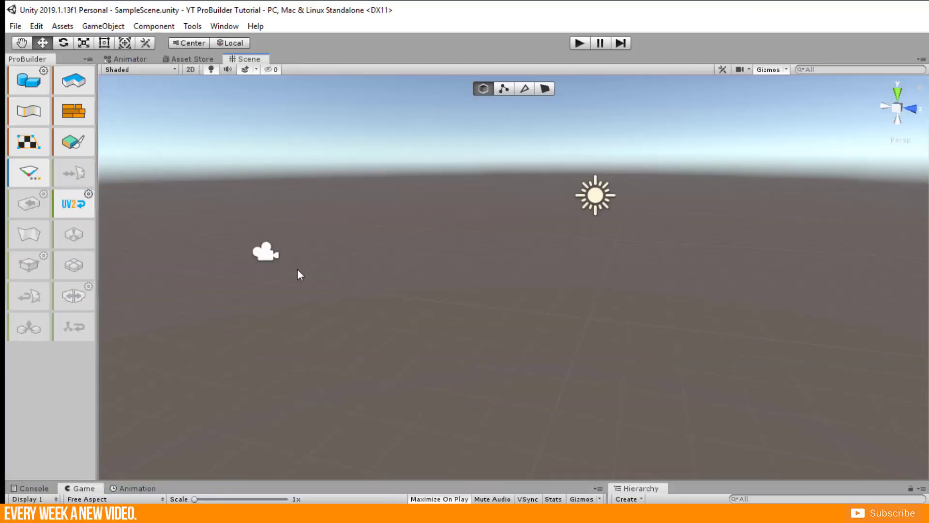
Add a ProBuilder cube to the scene and try the rotate (E) and scale (R) tools on it
left_click(25, 80)
mouse_move(592, 300)
left_mouse_down("alt")
mouse_move(549, 318)
mouse_move(564, 344)
mouse_move(581, 274)
mouse_move(400, 324)
mouse_move(703, 376)
mouse_move(683, 372)
left_mouse_up("alt")
mouse_move(406, 245)
left_mouse_down("alt")
mouse_move(661, 205)
mouse_move(253, 170)
mouse_move(158, 189)
mouse_move(173, 192)
left_mouse_up("alt")
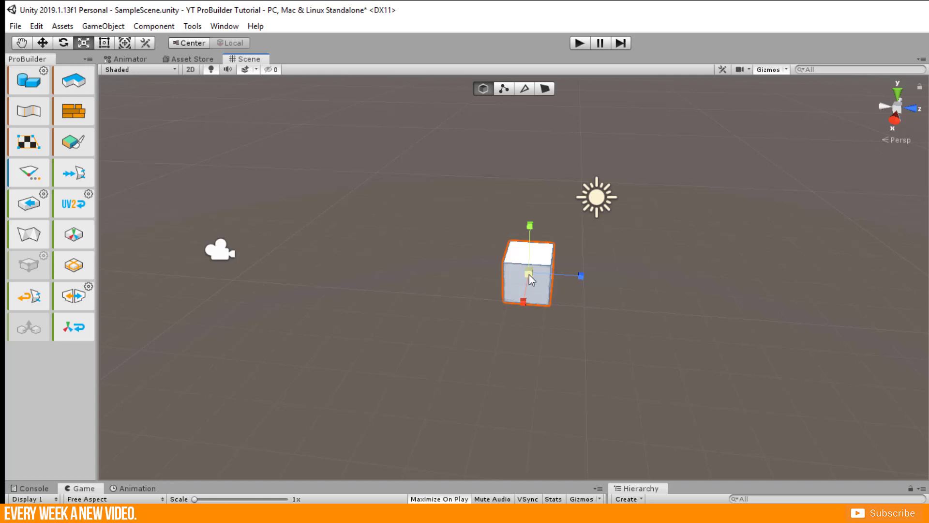
key("e")
key("r")
mouse_move(508, 325)
left_mouse_down("alt")
mouse_move(602, 312)
mouse_move(556, 284)
mouse_move(562, 296)
left_mouse_up("alt")
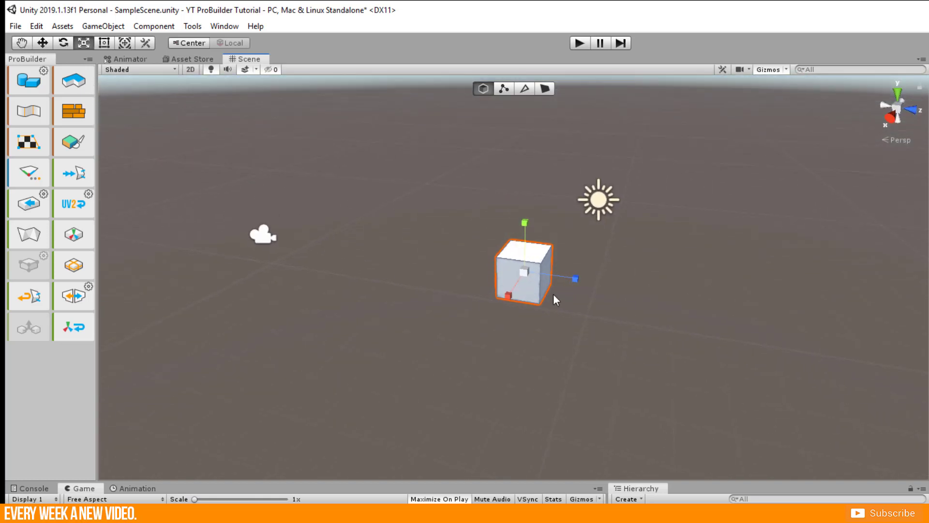
Preview Pipe, Sprite, Stair and Door shapes in the Shape Selector, settling on Door
left_click(29, 82)
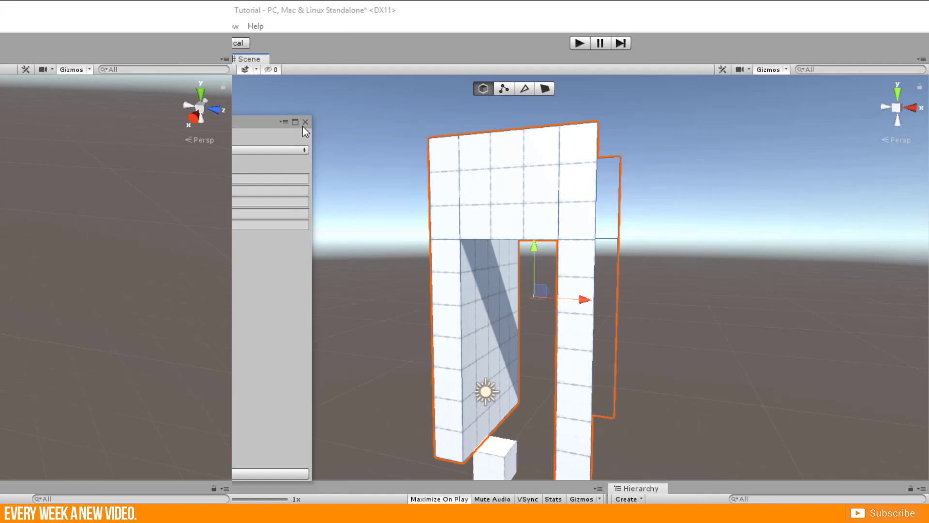
left_click(307, 121)
right_click_drag(253, 335, 573, 308)
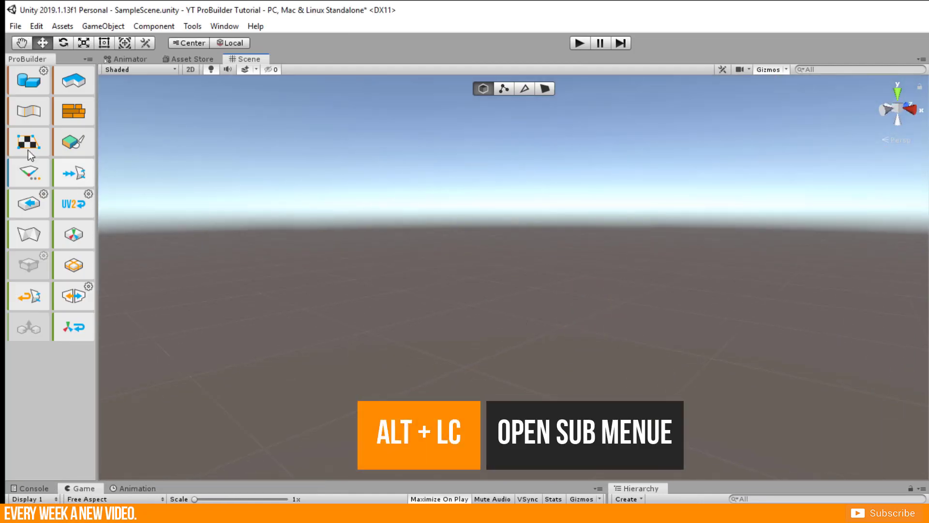
left_click(29, 82, "alt")
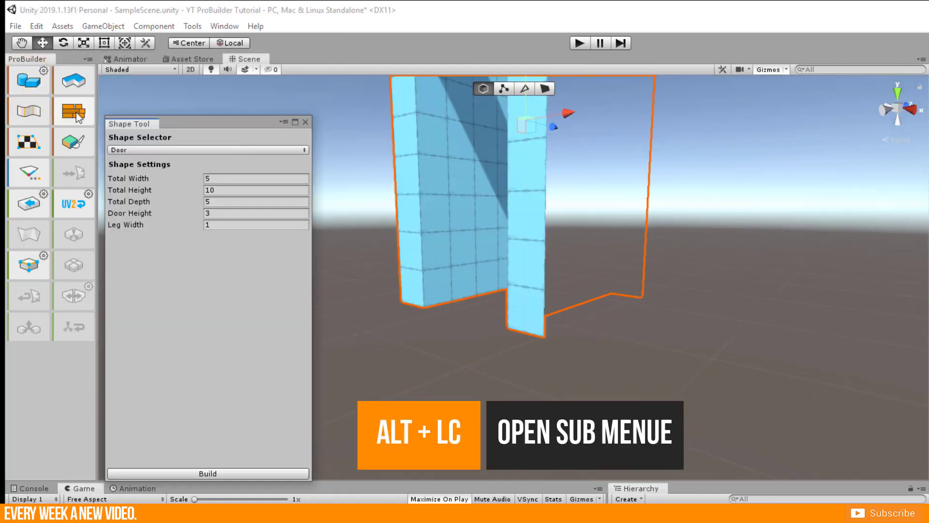
left_click(143, 150)
left_click(142, 264)
left_click_drag(383, 249, 437, 334, "alt")
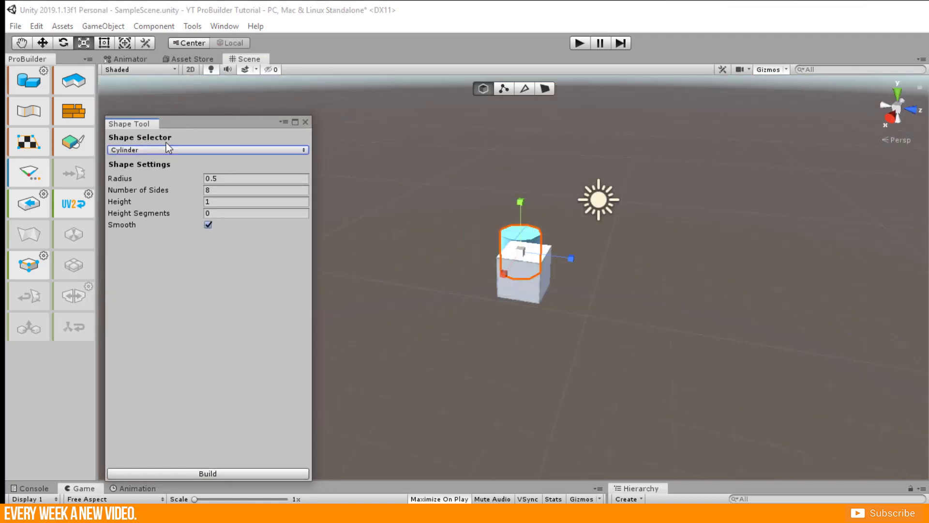
left_click(166, 148)
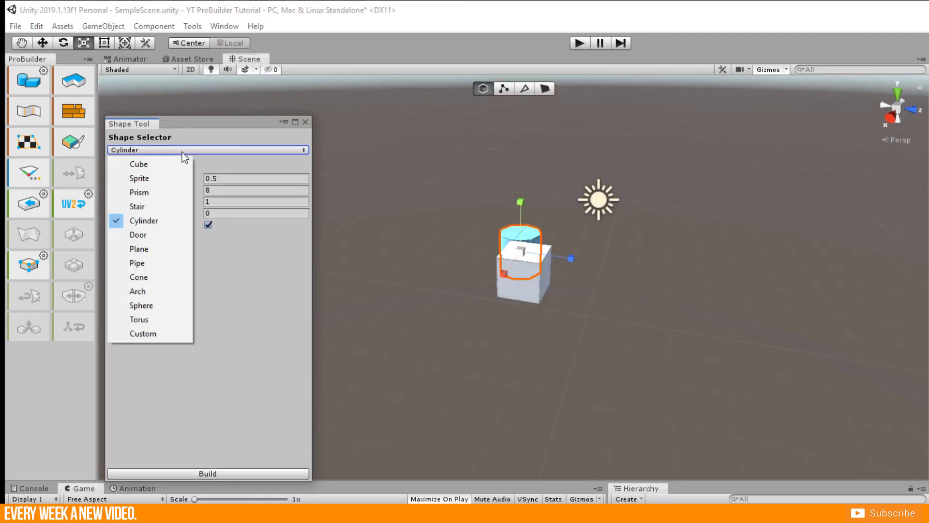
left_click(145, 174)
left_click_drag(635, 286, 462, 305, "alt")
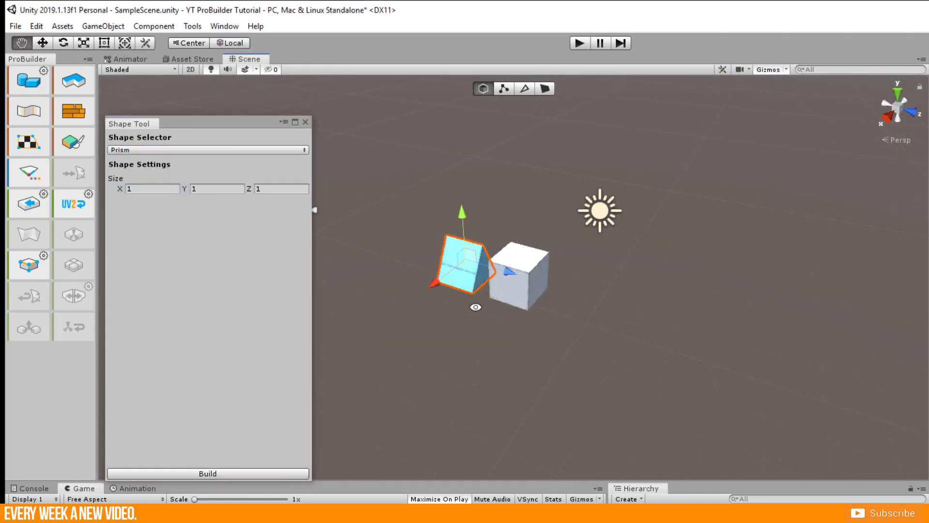
left_click(166, 150)
left_click(167, 205)
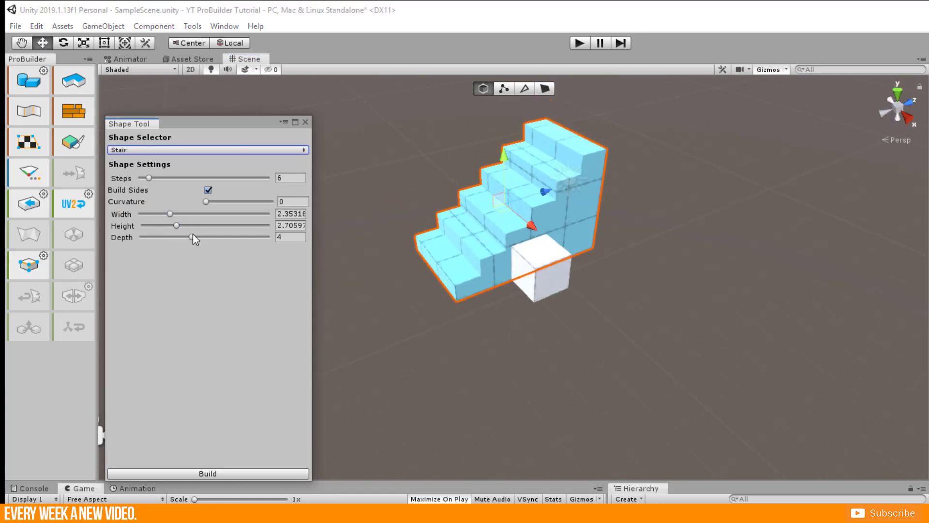
left_click(166, 150)
left_click(167, 220)
left_click_drag(542, 251, 436, 261, "alt")
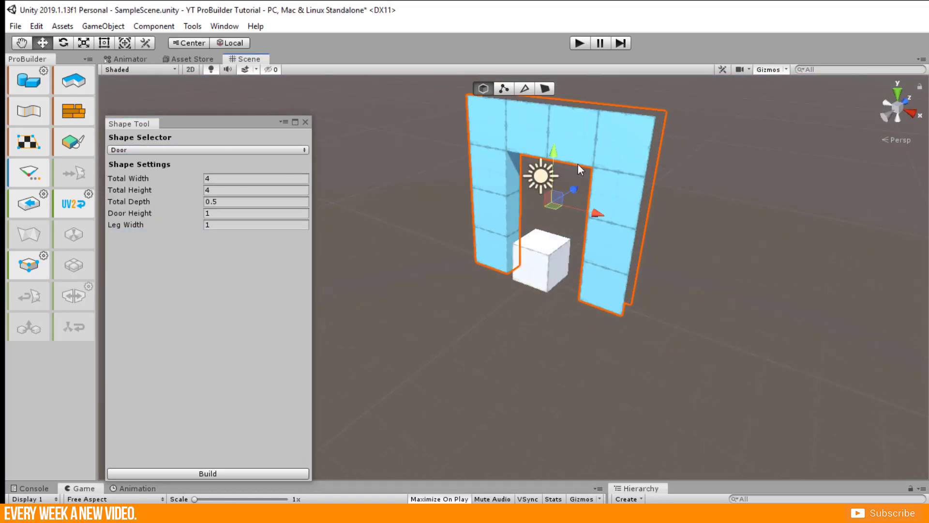
Build the door with width 5, height 10, depth 5, door height 3 and leg width 1
left_click(222, 178)
type("85")
left_click(207, 190)
type("10")
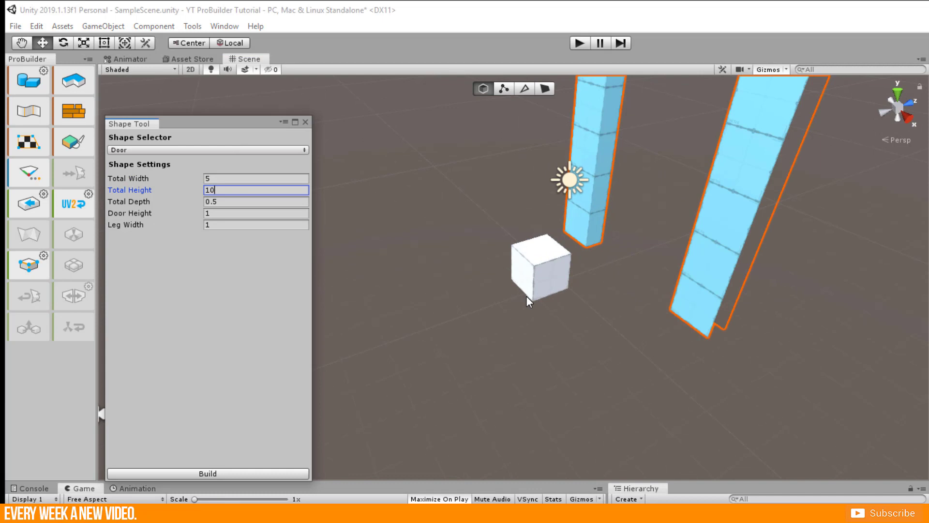
left_click(225, 212)
type("23")
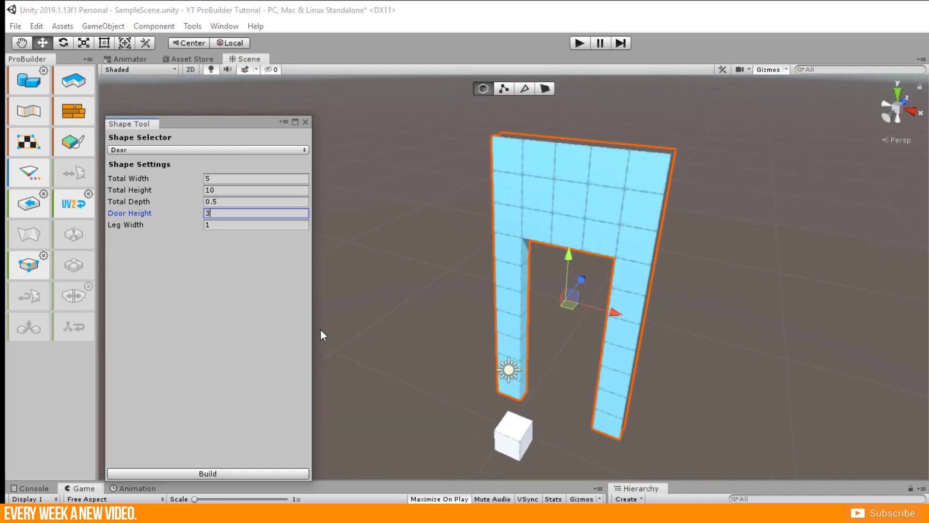
key("Tab")
type("2")
key("BackSpace")
type("1")
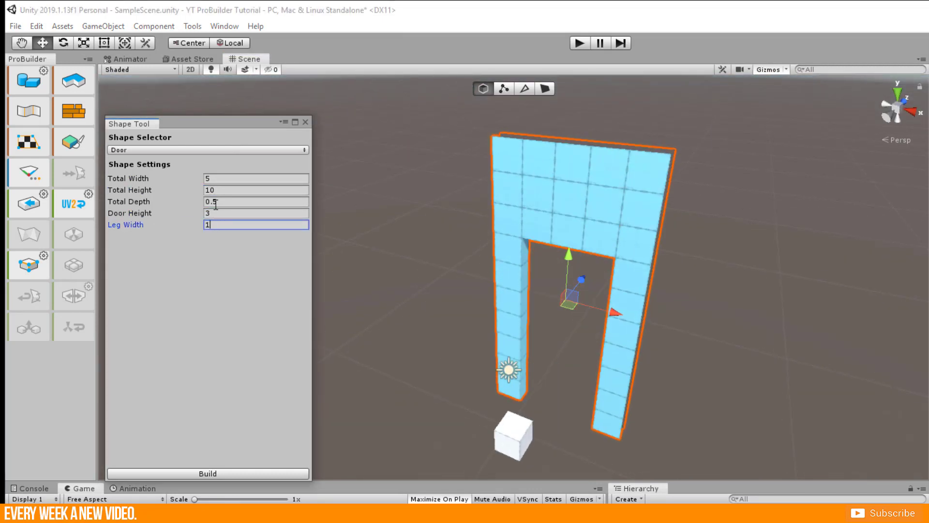
double_click(225, 202)
type("5")
mouse_move(421, 335)
left_mouse_down("alt")
mouse_move(498, 308)
mouse_move(638, 320)
left_mouse_up("alt")
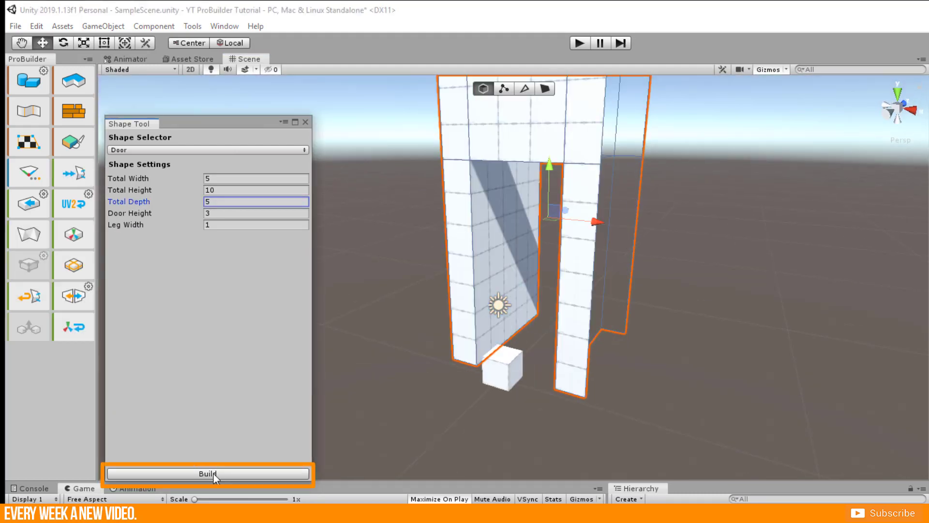
left_click(212, 475)
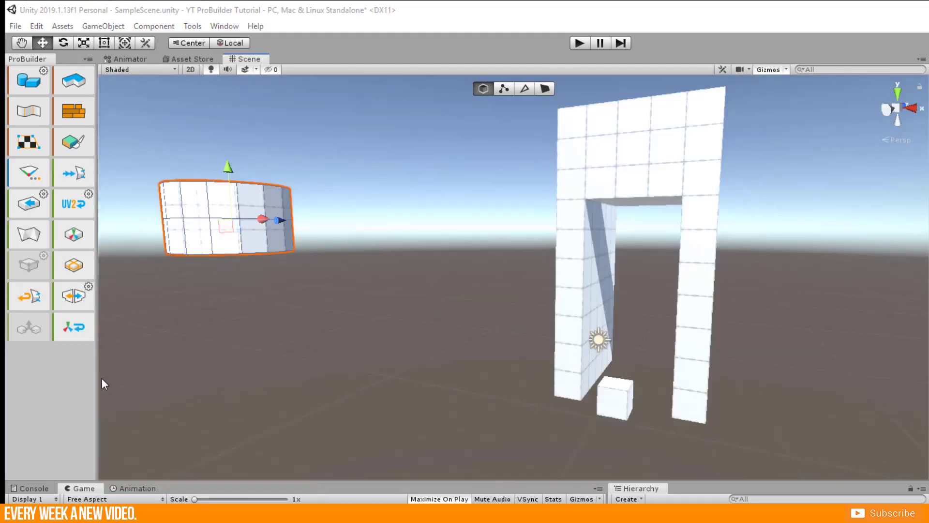
Switch the ProBuilder panel to Text Mode and start a new shape with live preview
right_click(36, 412)
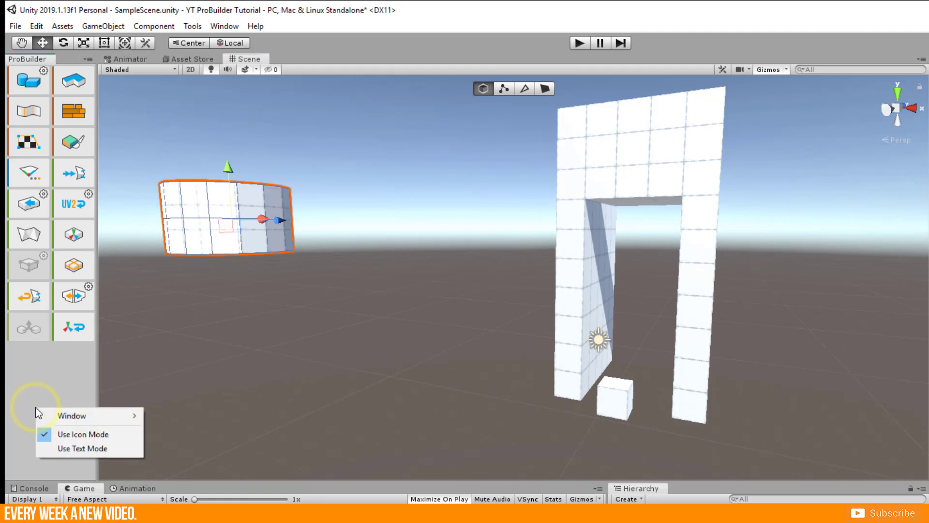
left_click(70, 448)
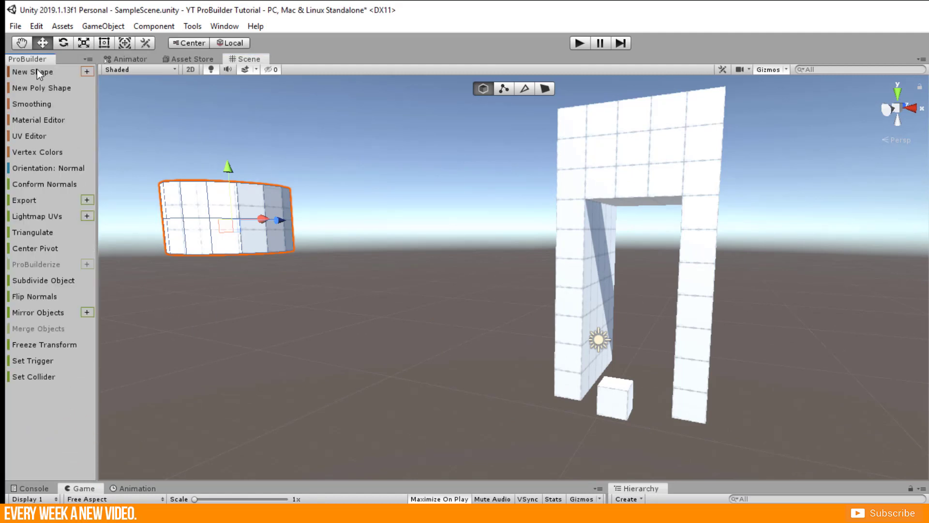
left_click(87, 72)
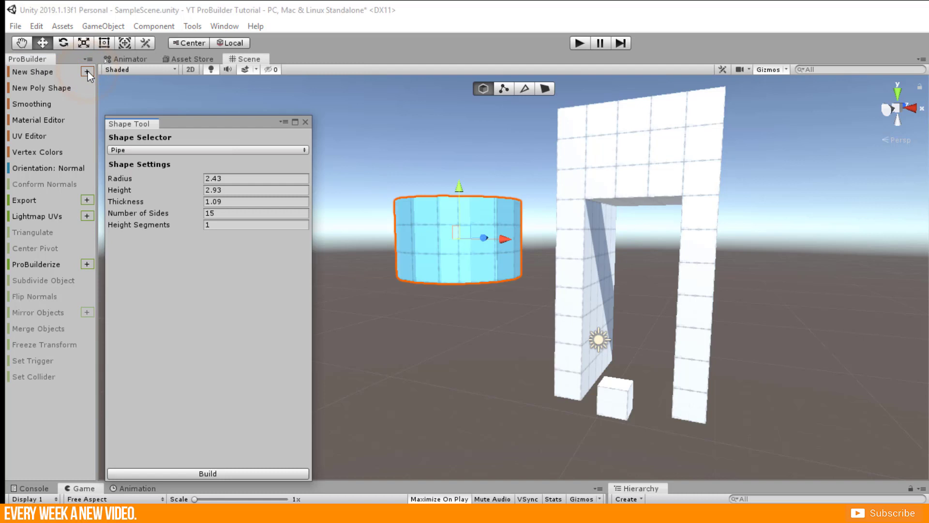
Preview an Arch shape with radius 4.1, thickness 1.17 and depth 3.45
left_click(139, 149)
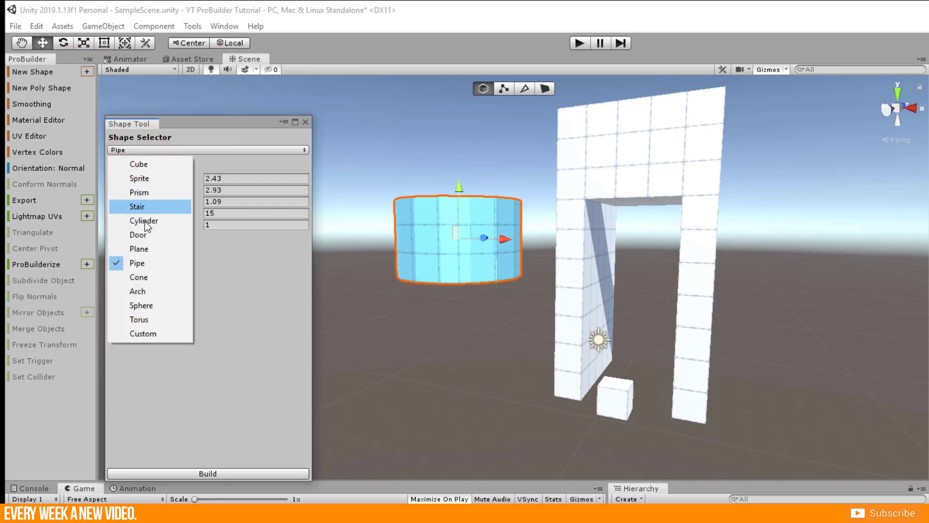
left_click(142, 290)
left_click_drag(435, 236, 457, 237, "alt")
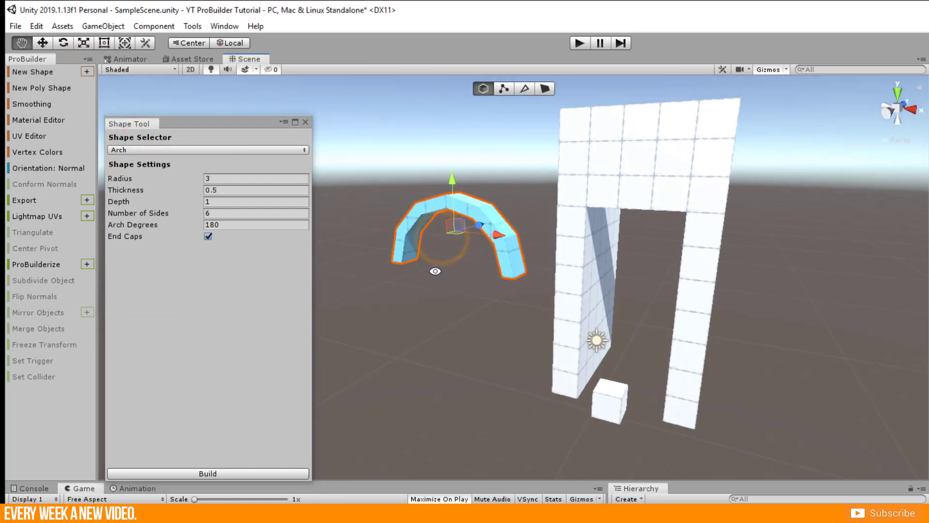
mouse_move(149, 195)
left_mouse_down()
mouse_move(180, 179)
mouse_move(189, 197)
left_mouse_up()
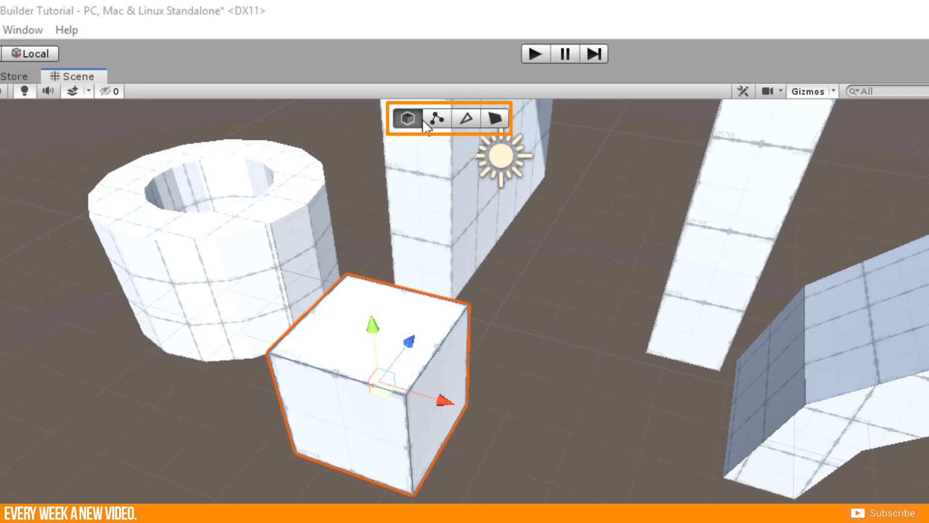
Switch the cube to Vertex selection, then Face selection mode
left_click(436, 117)
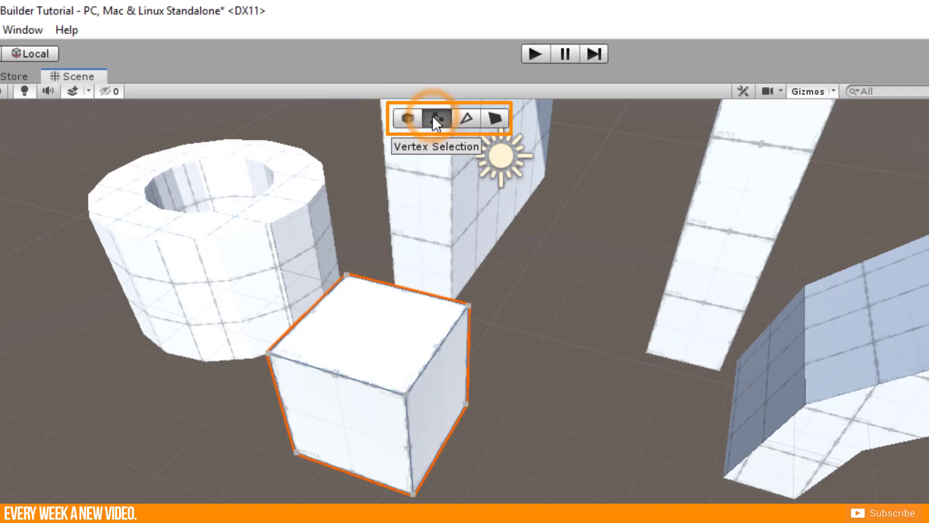
left_click(493, 116)
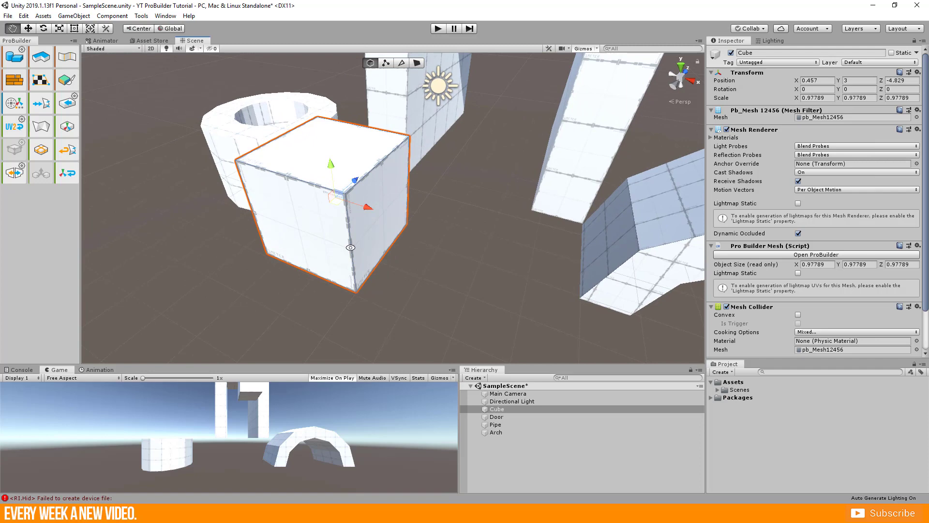
Select the cube's right face and orient transform handles along the face normal (local)
left_click(417, 63)
left_click(385, 195)
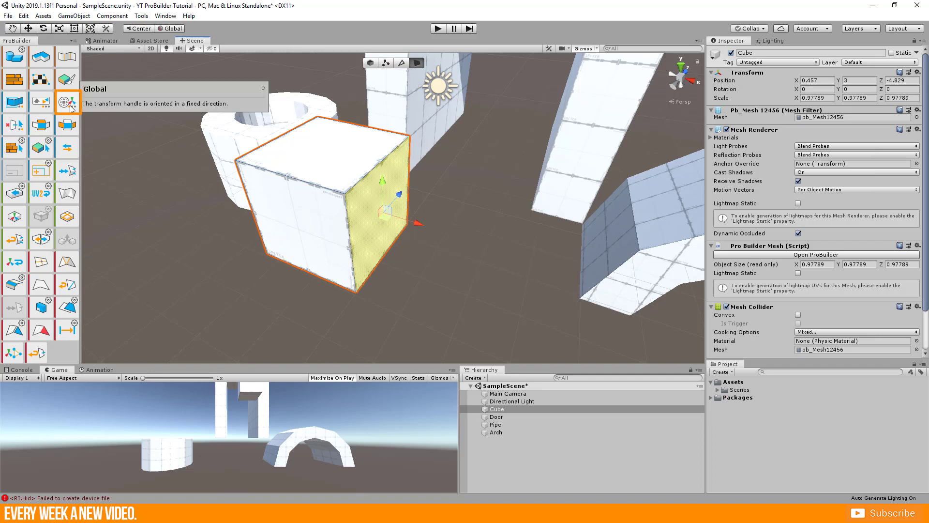
left_click(70, 104)
left_click(66, 106)
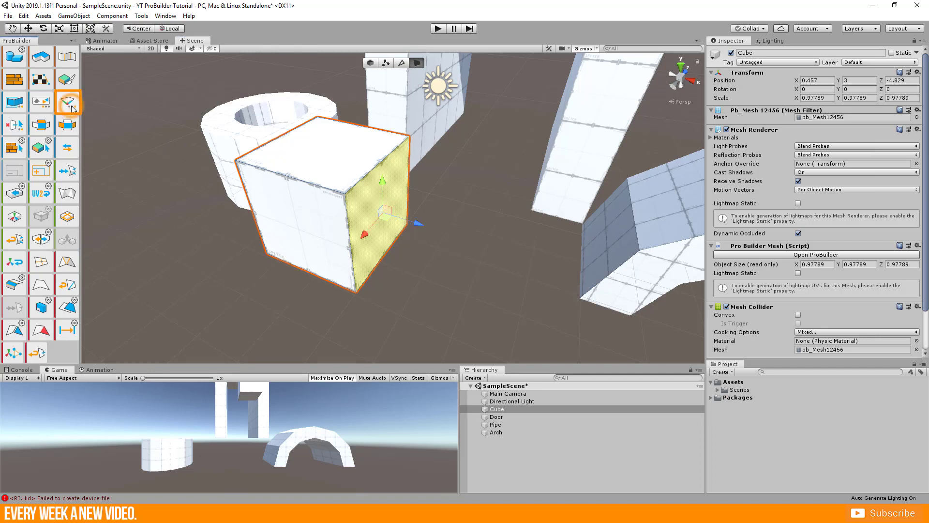
Return to object mode and rotate the cube to an angle beside the pipe
key("g")
left_click_drag(177, 130, 326, 238, "alt")
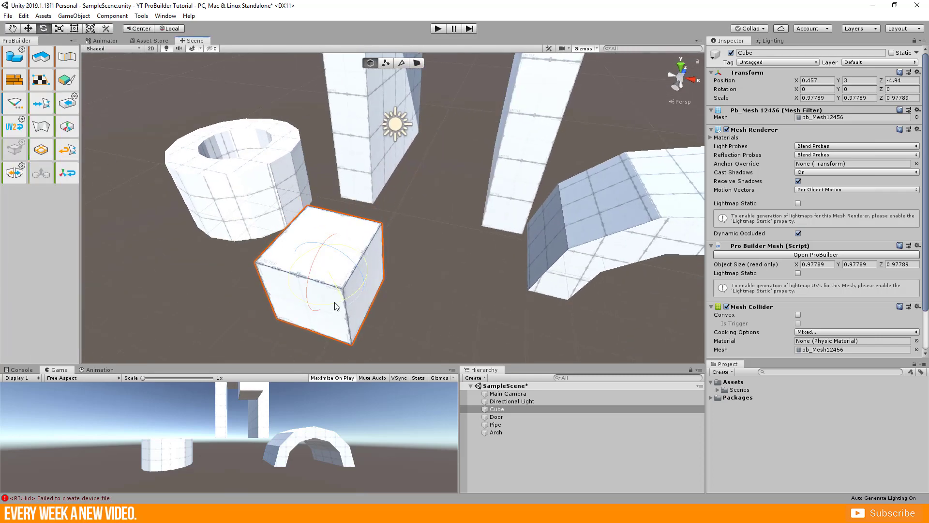
key("e")
left_click_drag(350, 237, 358, 272)
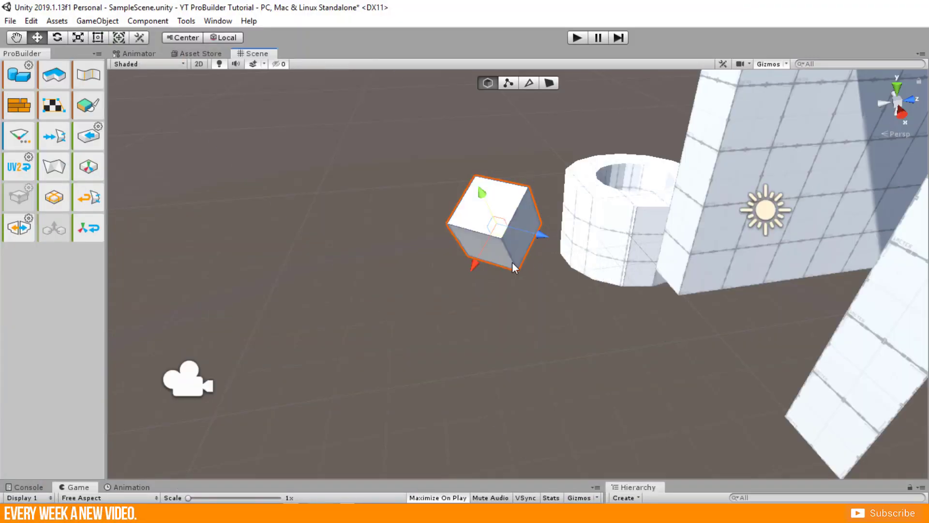
Extrude the cube's top face by 0.5 along its normal and show the extrude settings
mouse_move(591, 145)
left_mouse_down("alt")
mouse_move(560, 296)
mouse_move(543, 245)
left_mouse_up("alt")
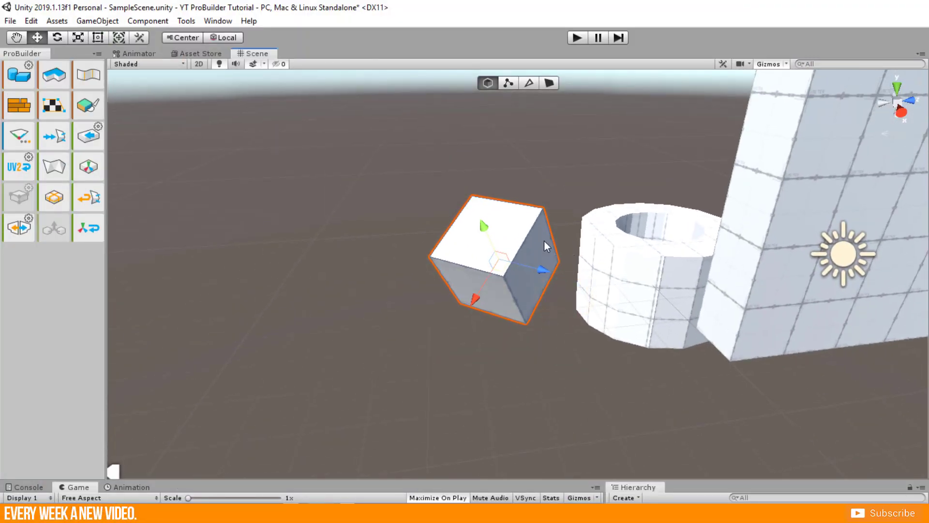
left_click(549, 82)
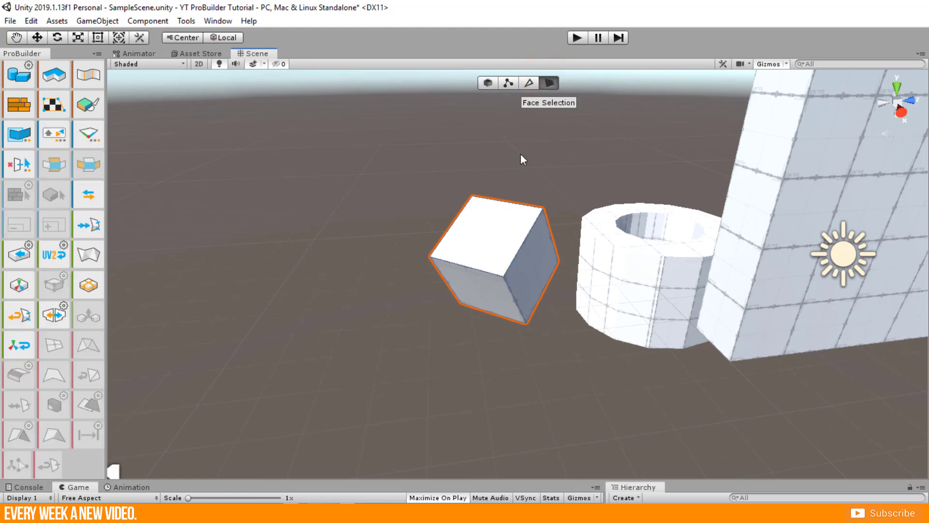
left_click(485, 240)
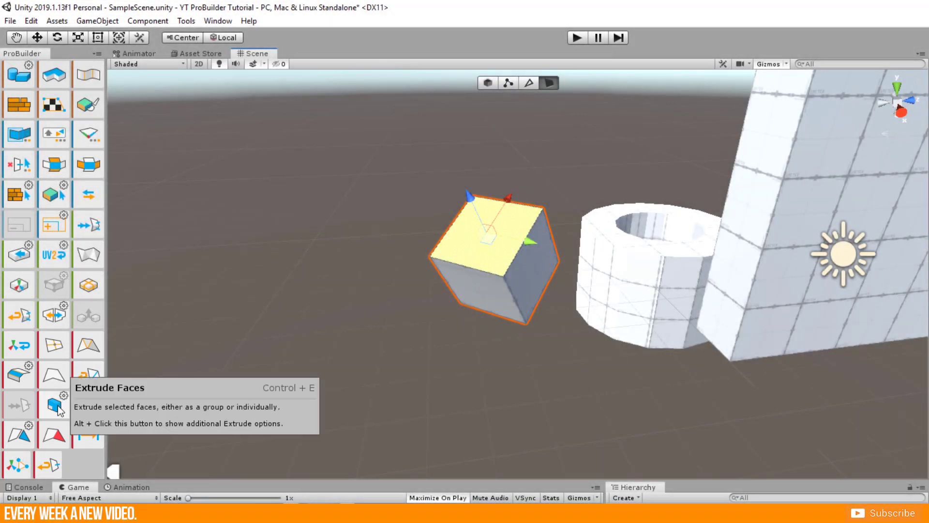
left_click(58, 410)
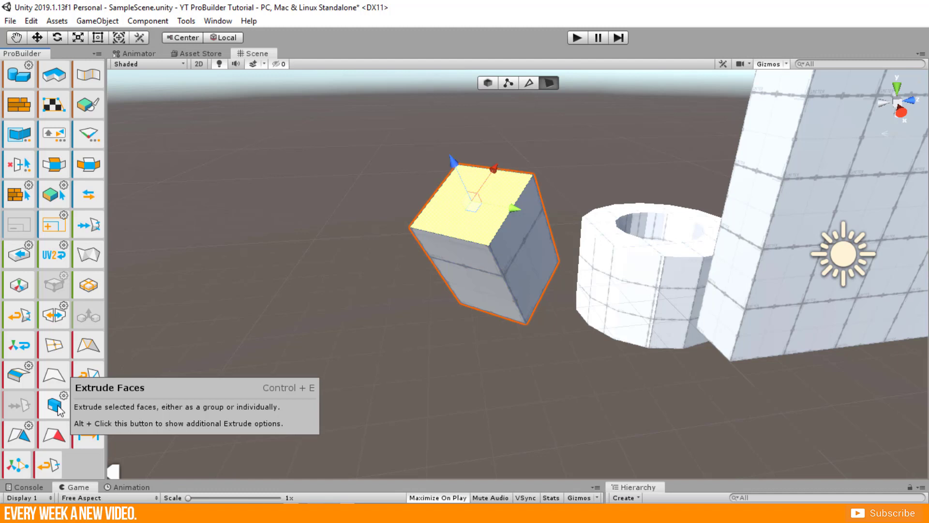
left_click(58, 409, "alt")
Extrude the cube's top face again with Distance 2, forming a tall column
left_click_drag(136, 69, 200, 111)
left_click(227, 218)
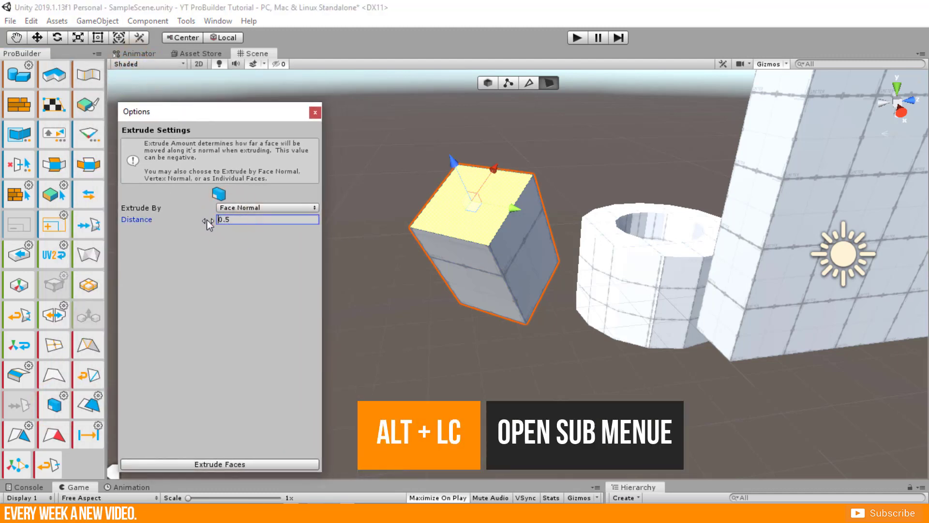
type("10.52")
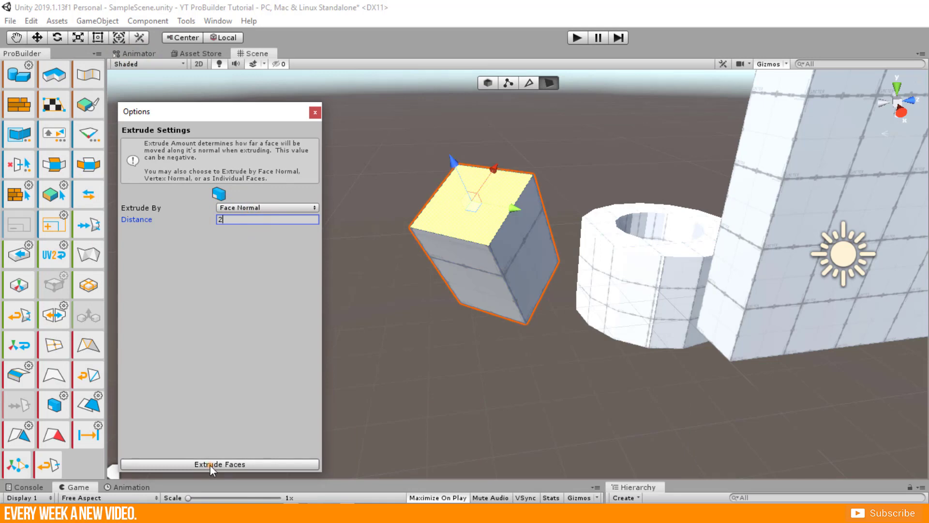
left_click(210, 465)
left_click_drag(462, 249, 504, 361, "alt")
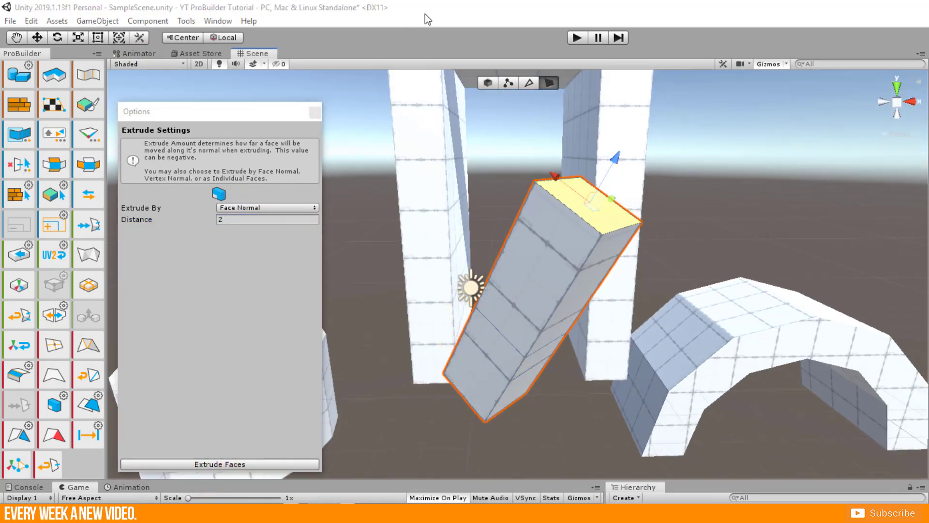
Extrude a side face near the column's base outward, starting a branch
left_click_drag(434, 209, 431, 208, "alt")
left_click(315, 111)
left_click_drag(317, 112, 521, 361, "alt")
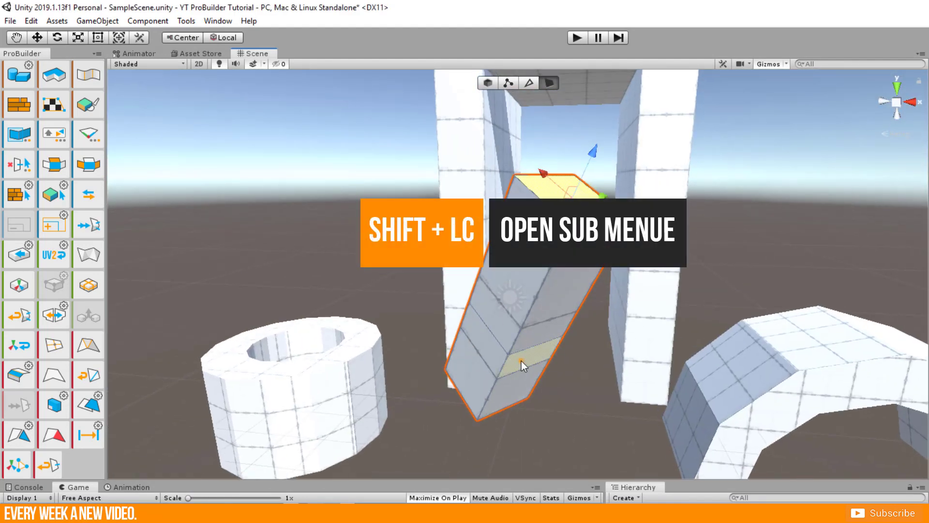
left_click(521, 361)
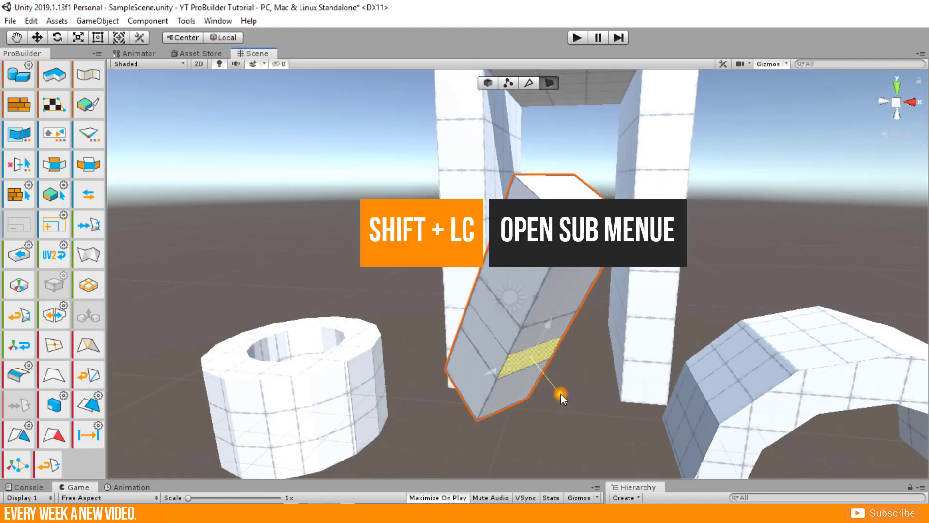
left_click_drag(561, 395, 618, 471, "shift")
left_click_drag(589, 426, 542, 372, "alt")
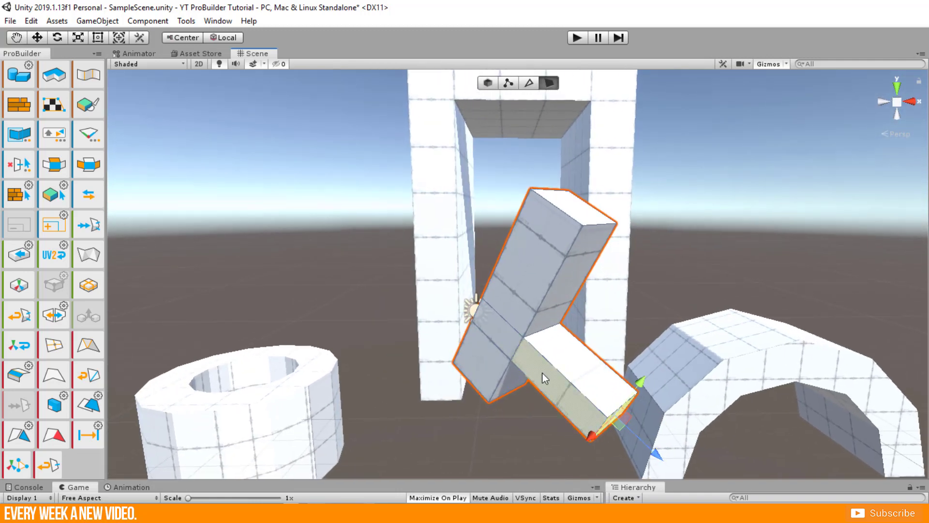
Move, rotate and scale the branch's top face, then extrude it outward to the right
mouse_move(600, 223)
left_mouse_down("alt")
mouse_move(536, 254)
mouse_move(545, 246)
mouse_move(556, 298)
mouse_move(535, 149)
mouse_move(536, 199)
mouse_move(602, 216)
mouse_move(556, 267)
mouse_move(523, 256)
mouse_move(581, 246)
mouse_move(665, 259)
mouse_move(704, 279)
mouse_move(584, 279)
mouse_move(703, 293)
mouse_move(661, 311)
left_mouse_up("alt")
left_click(536, 254)
key("w")
key("e")
key("r")
key("w")
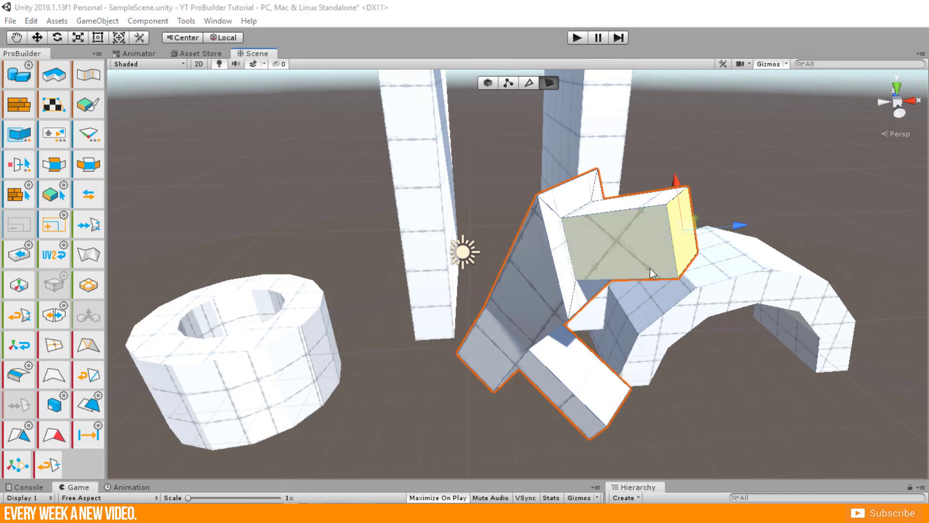
In Edge Selection, insert an edge loop from the box's top horizontal edge (Alt+U)
left_click_drag(650, 268, 288, 300, "alt")
scroll(346, 251, "up", 3)
scroll(380, 241, "up", 2)
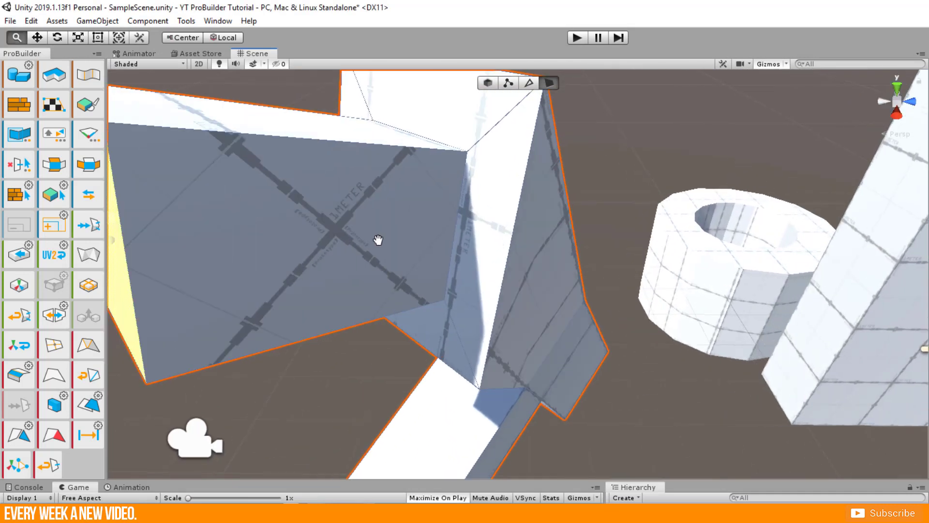
mouse_move(380, 240)
left_mouse_down("alt")
mouse_move(475, 266)
mouse_move(451, 285)
left_mouse_up("alt")
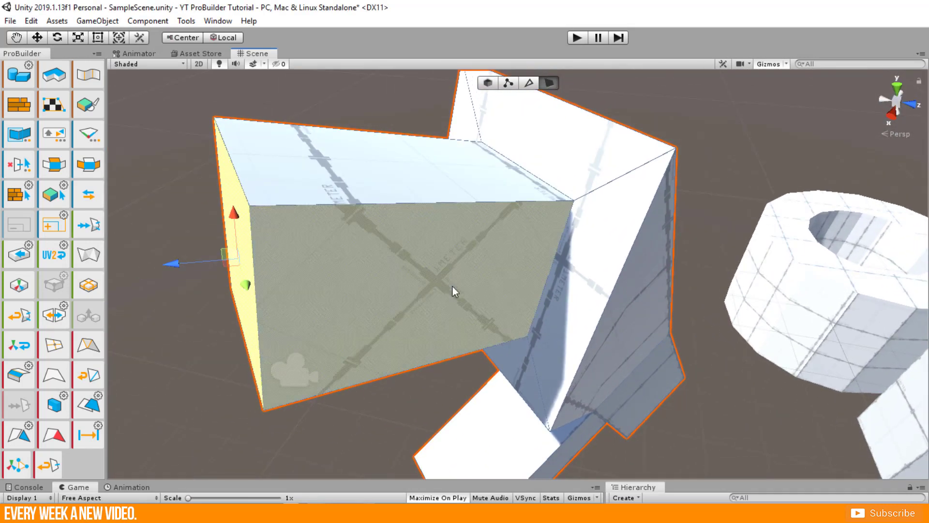
left_click(529, 83)
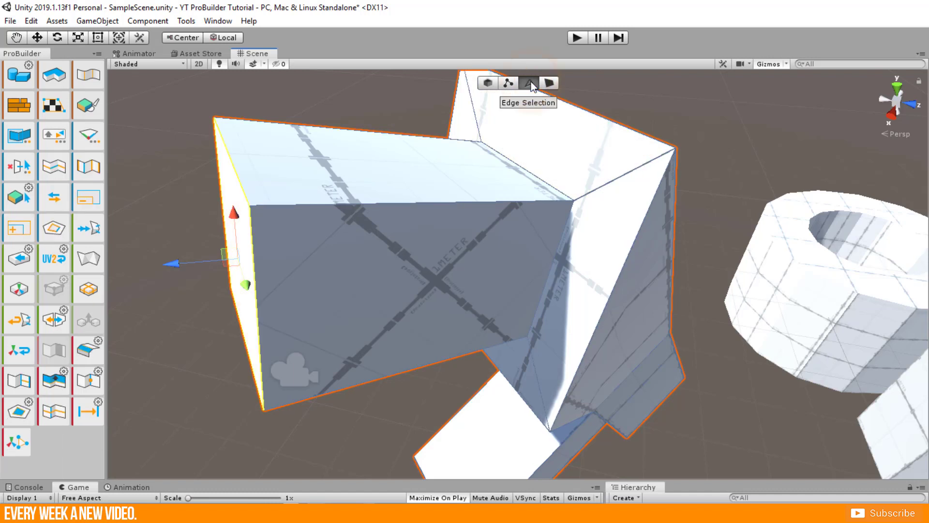
left_click(417, 204)
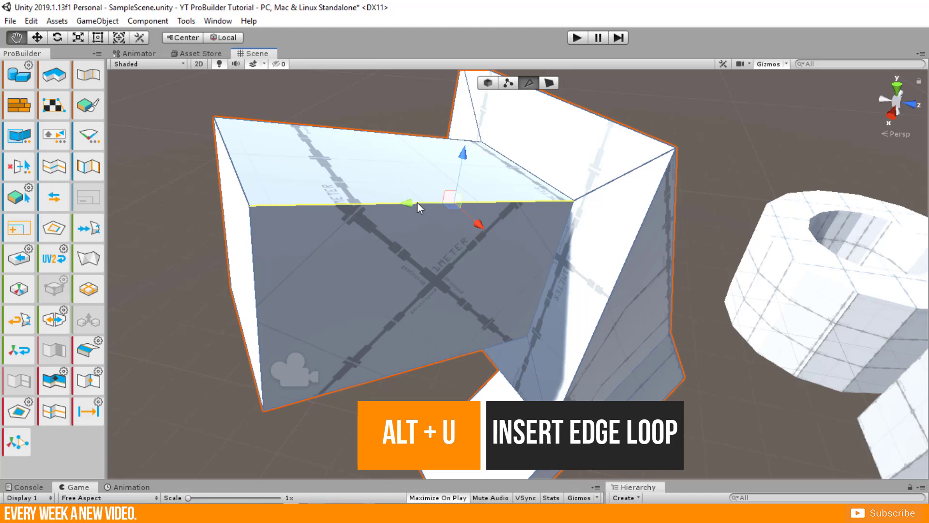
key("alt+u")
Insert a second, horizontal edge loop from a vertical edge of the box
left_click(324, 275)
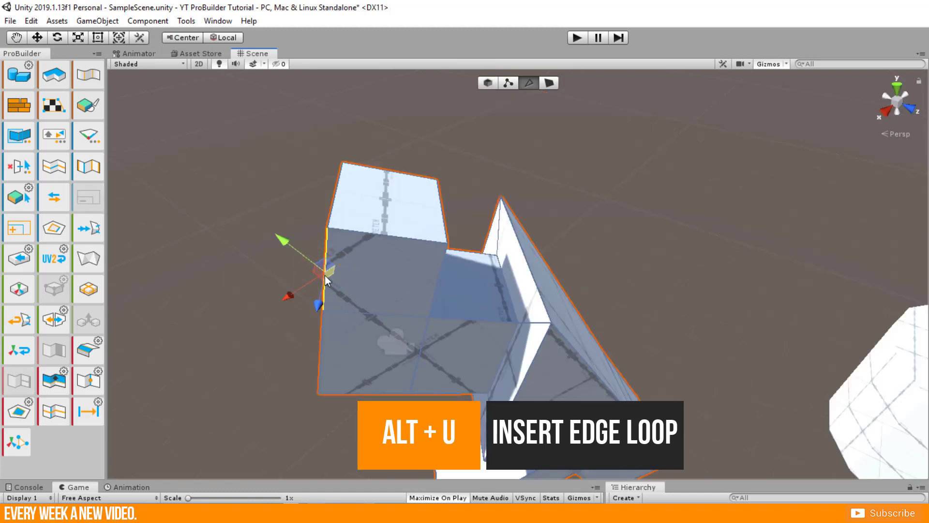
left_click(52, 412)
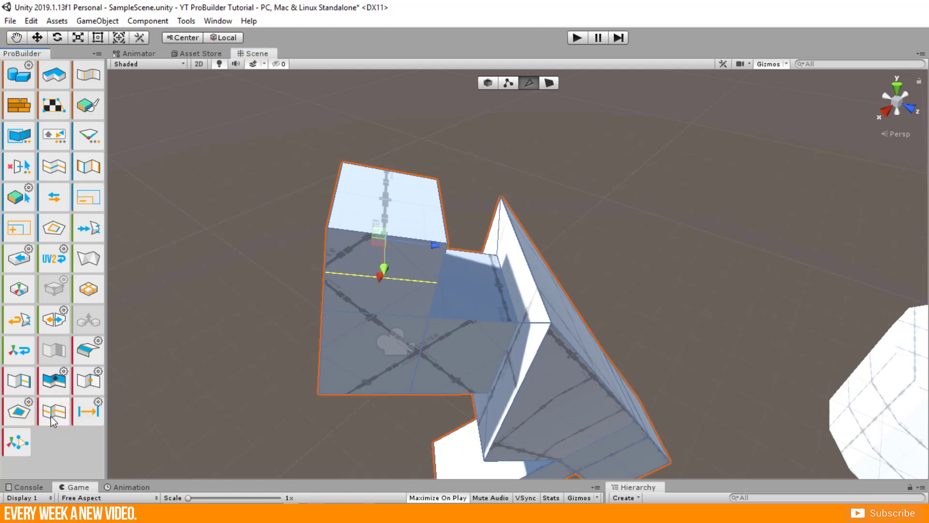
mouse_move(406, 291)
left_mouse_down("alt")
mouse_move(531, 210)
mouse_move(661, 218)
mouse_move(732, 169)
mouse_move(767, 210)
mouse_move(550, 281)
mouse_move(675, 239)
left_mouse_up("alt")
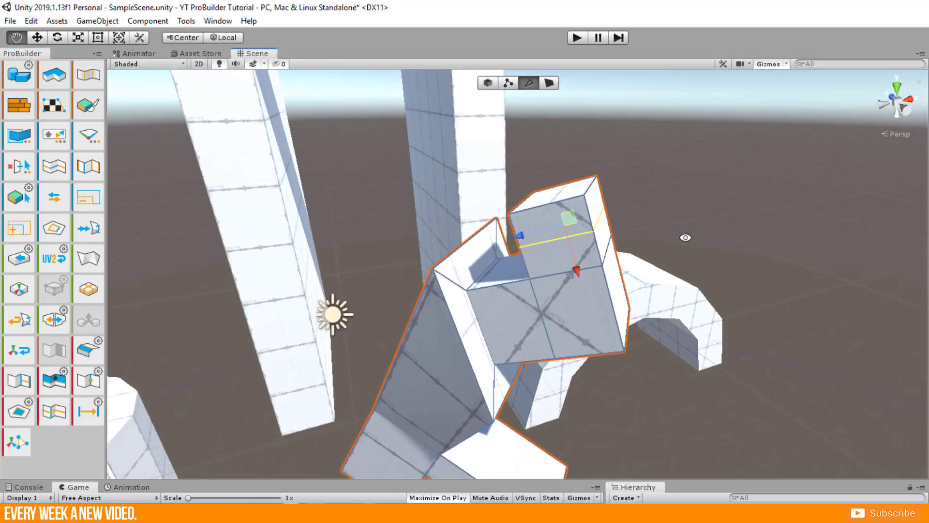
Switch to Face Selection and pull the arm's end face outward to lengthen it
left_click(549, 82)
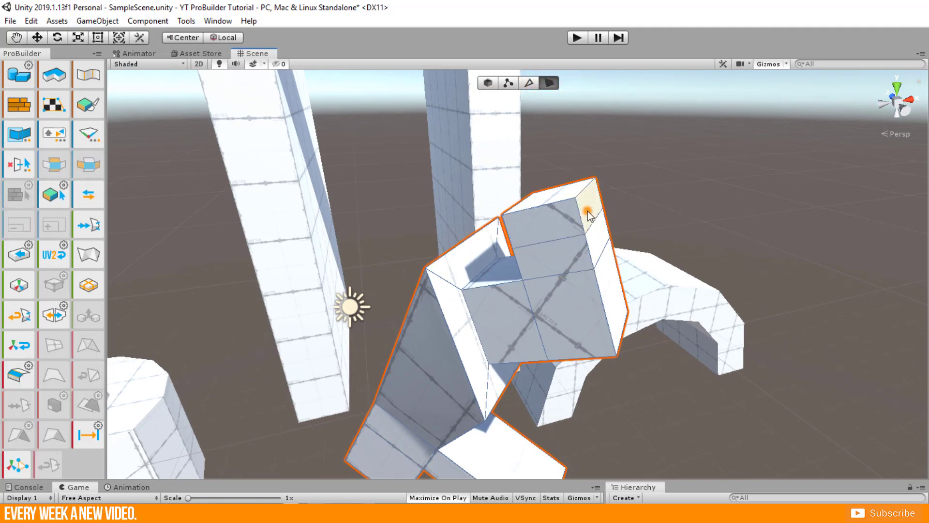